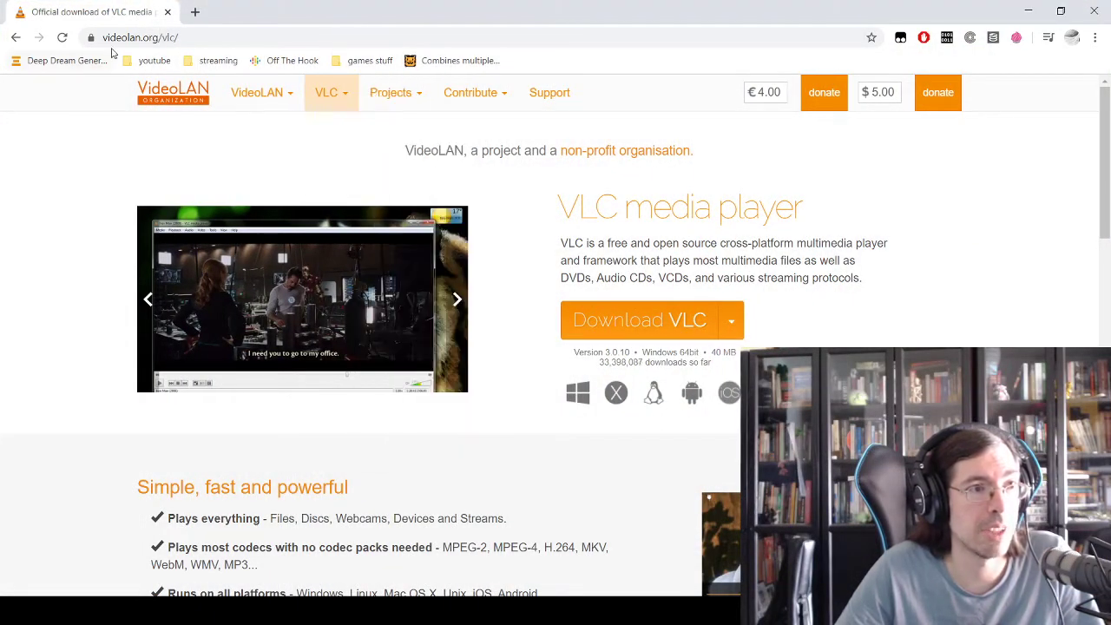
# Download the Windows 64bit build of VLC 3.0.10 from the Download VLC dropdown.
pyautogui.click(733, 325)
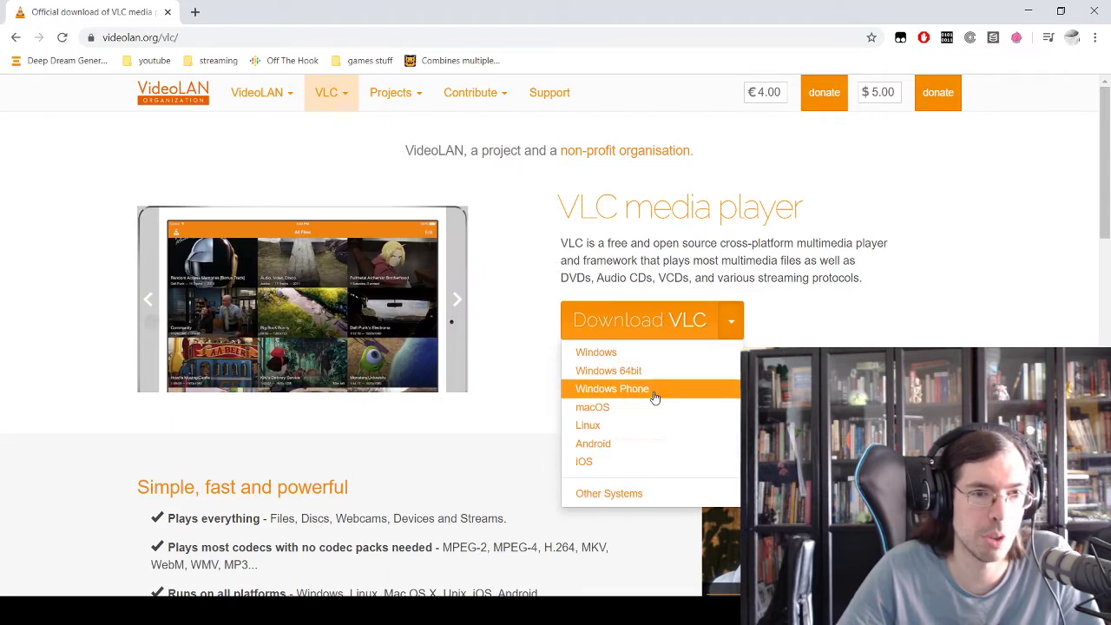
pyautogui.click(637, 373)
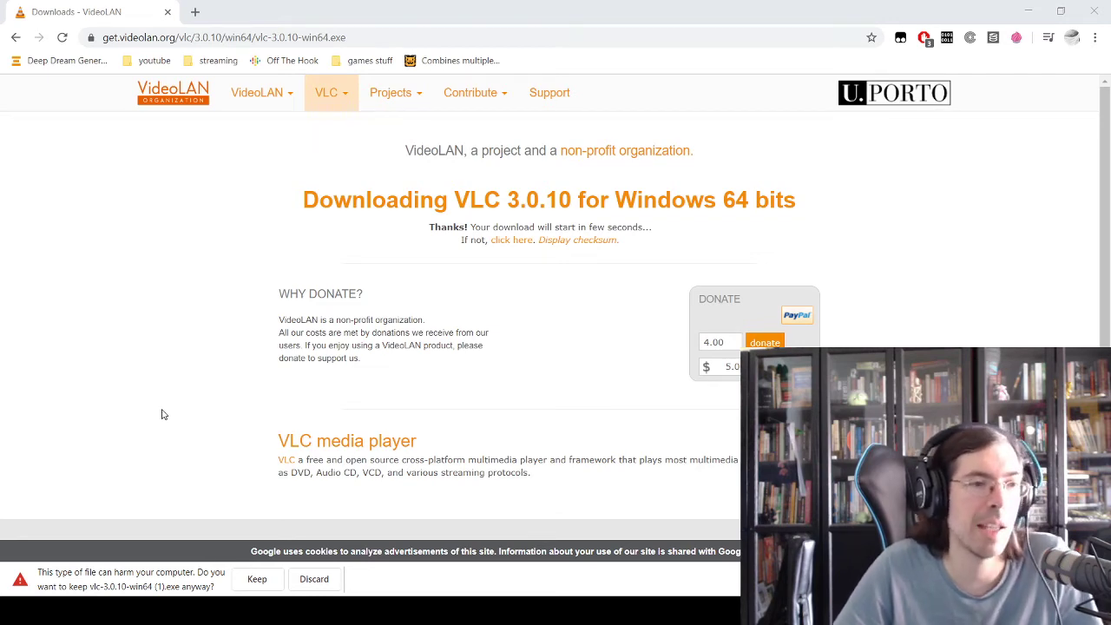
# In OBS, bring up the Sources panel's Add submenu listing source types like VLC Video Source.
pyautogui.hotkey('alt', 'Tab')
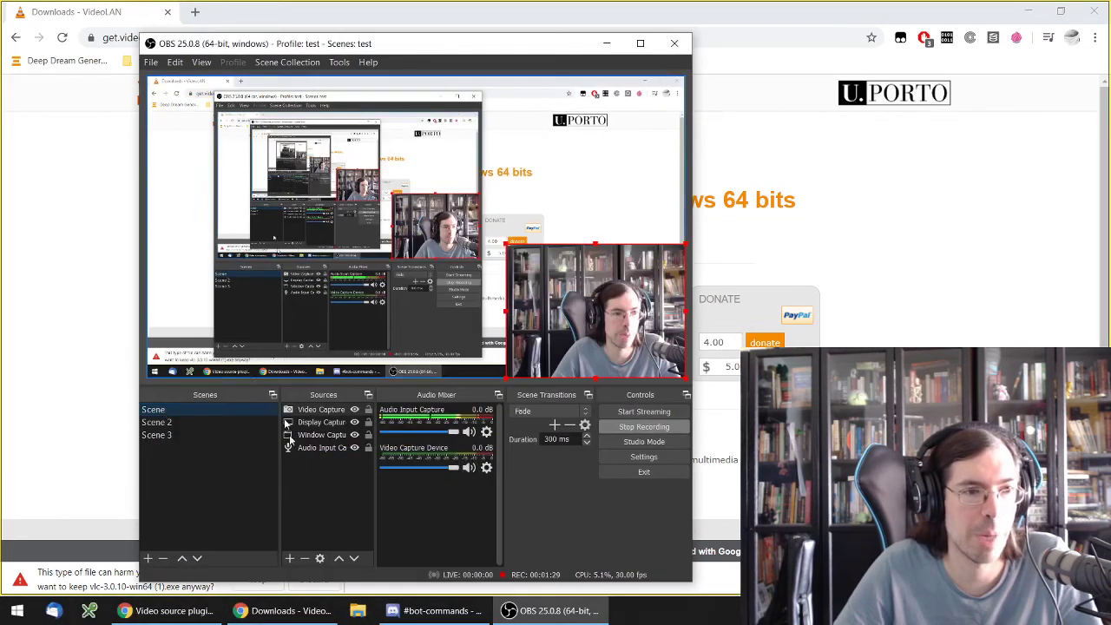
pyautogui.rightClick(307, 491)
pyautogui.press('Escape')
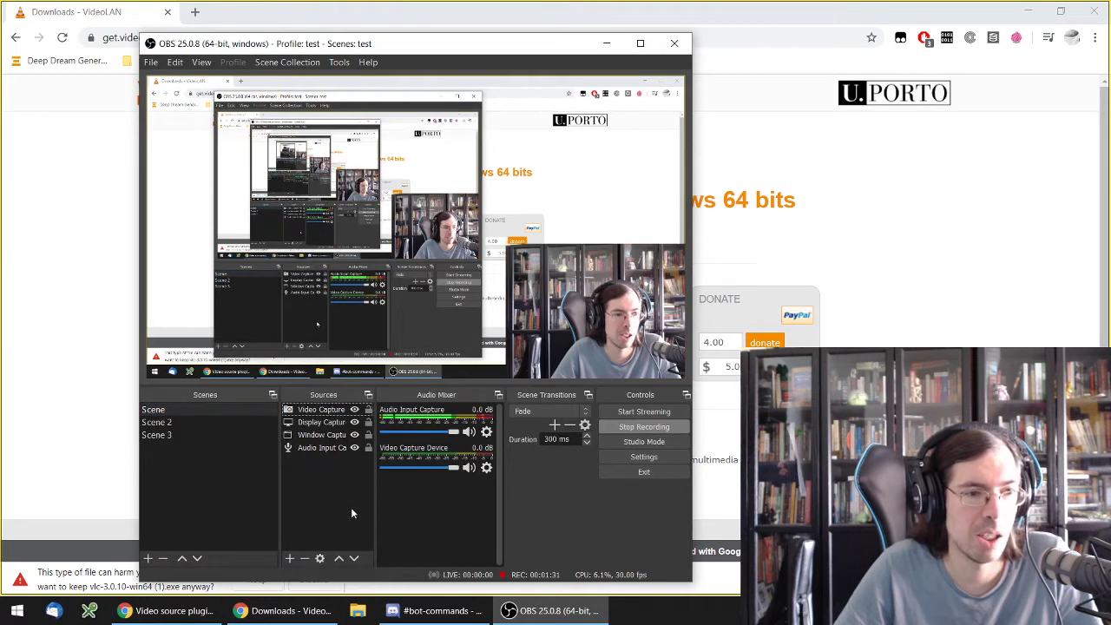
pyautogui.rightClick(299, 481)
pyautogui.moveTo(335, 493)
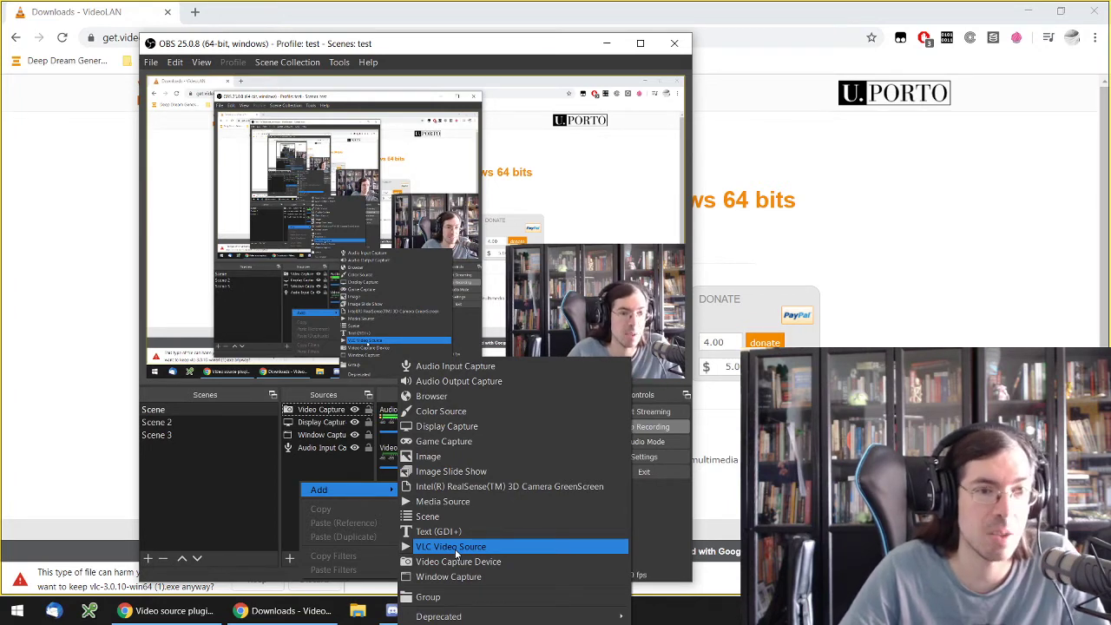
# Create a VLC Video Source with its default name and start a URL playlist entry.
pyautogui.click(455, 547)
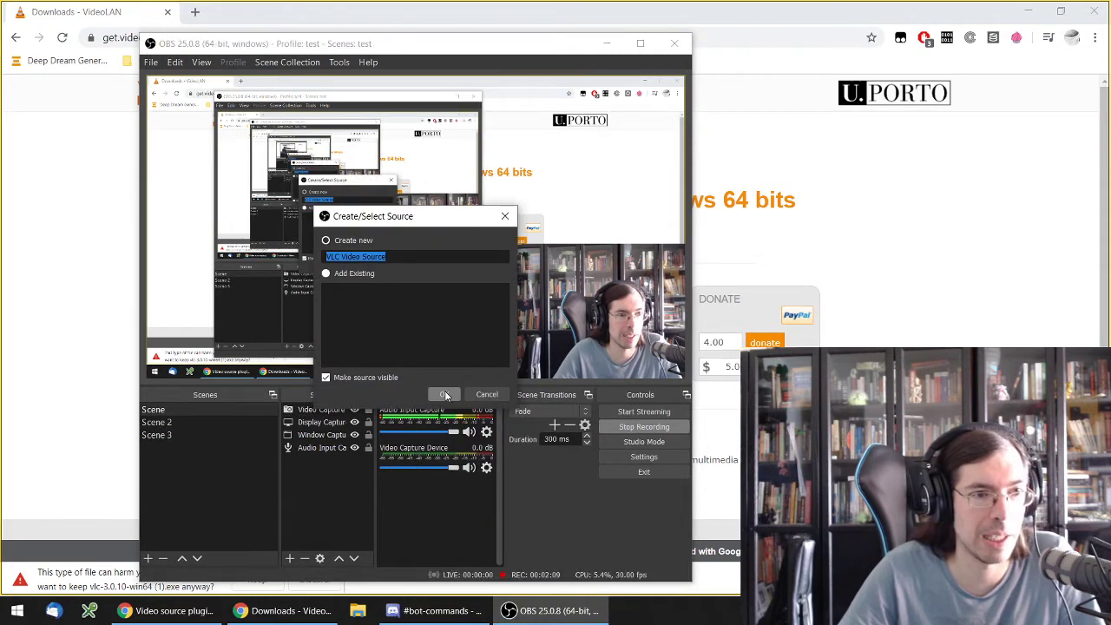
pyautogui.click(444, 395)
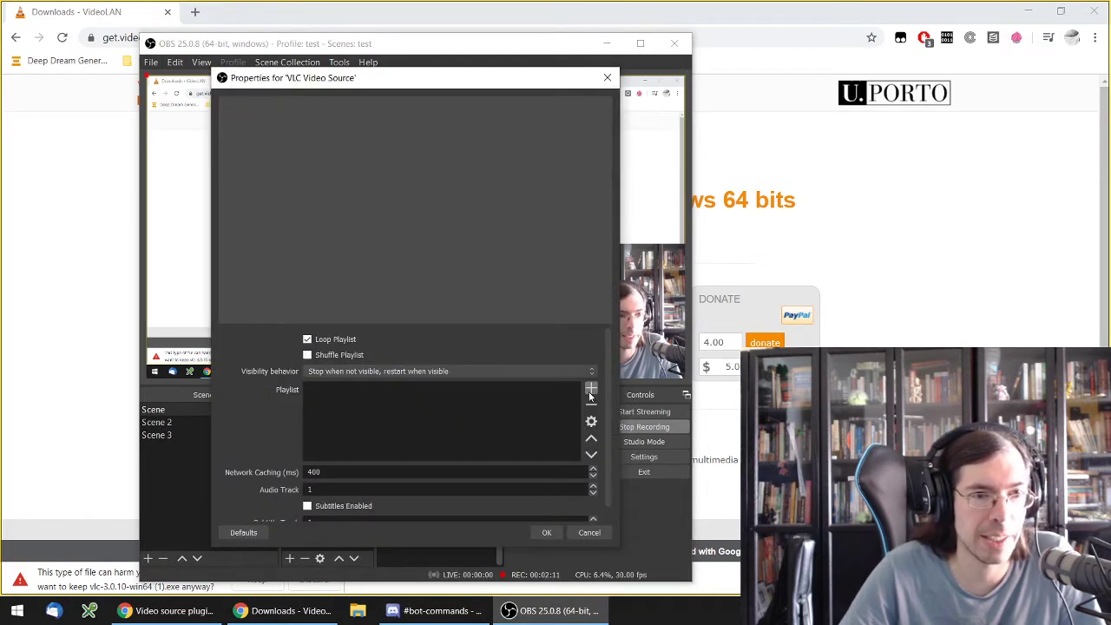
pyautogui.click(591, 390)
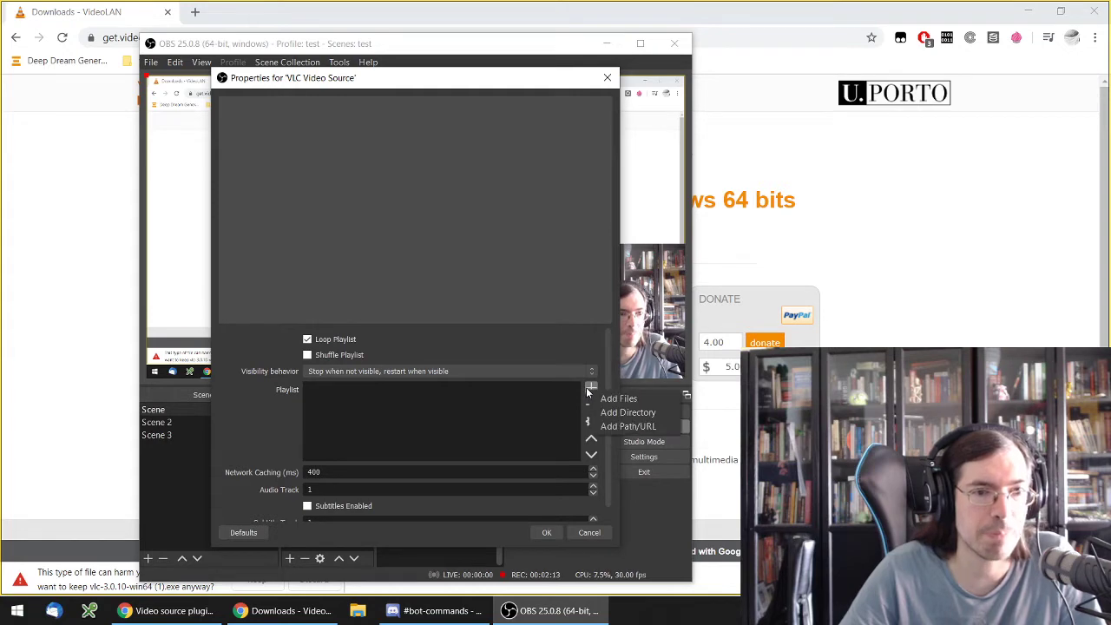
pyautogui.click(629, 426)
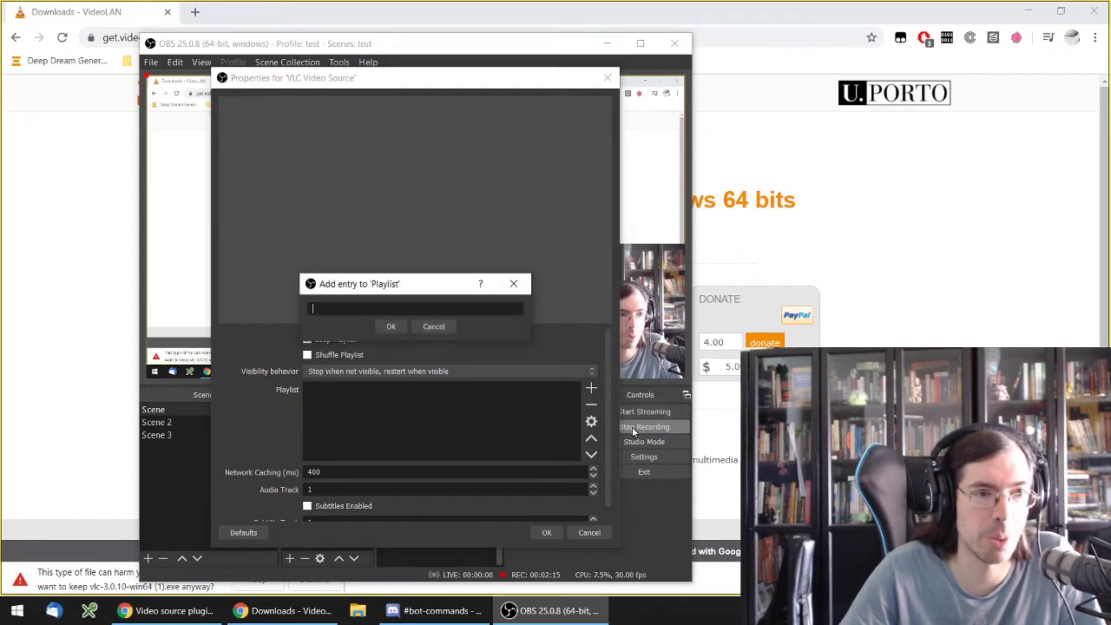
# Copy the Hearthstone channel's Twitch address and add it as the source's playlist URL.
pyautogui.click(156, 610)
pyautogui.click(243, 11)
pyautogui.click(249, 38)
pyautogui.hotkey('ctrl', 'c')
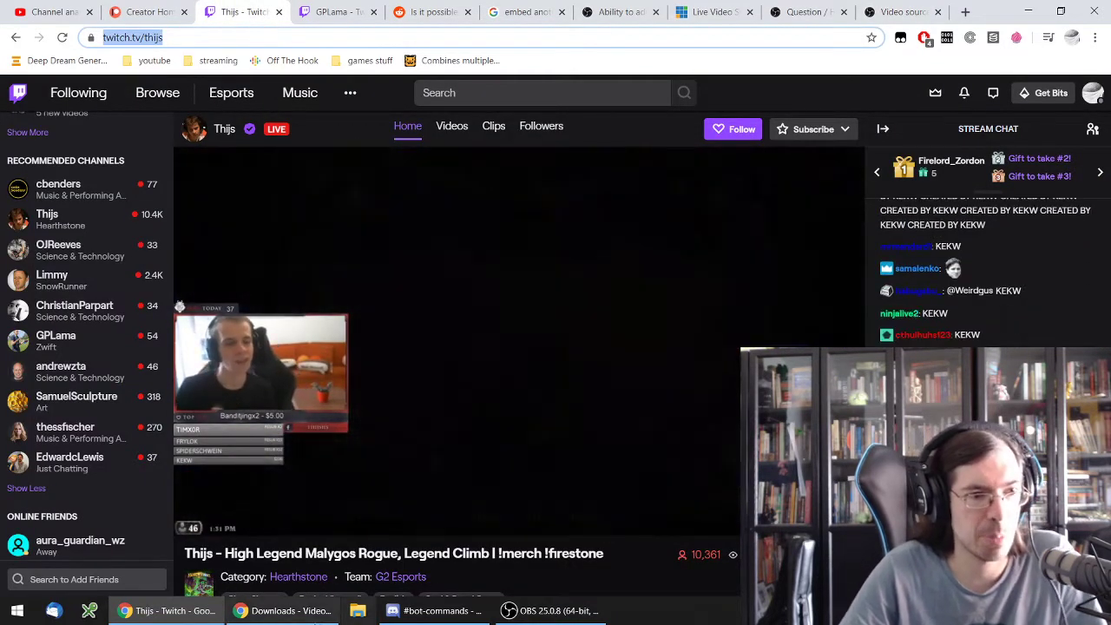
pyautogui.click(524, 619)
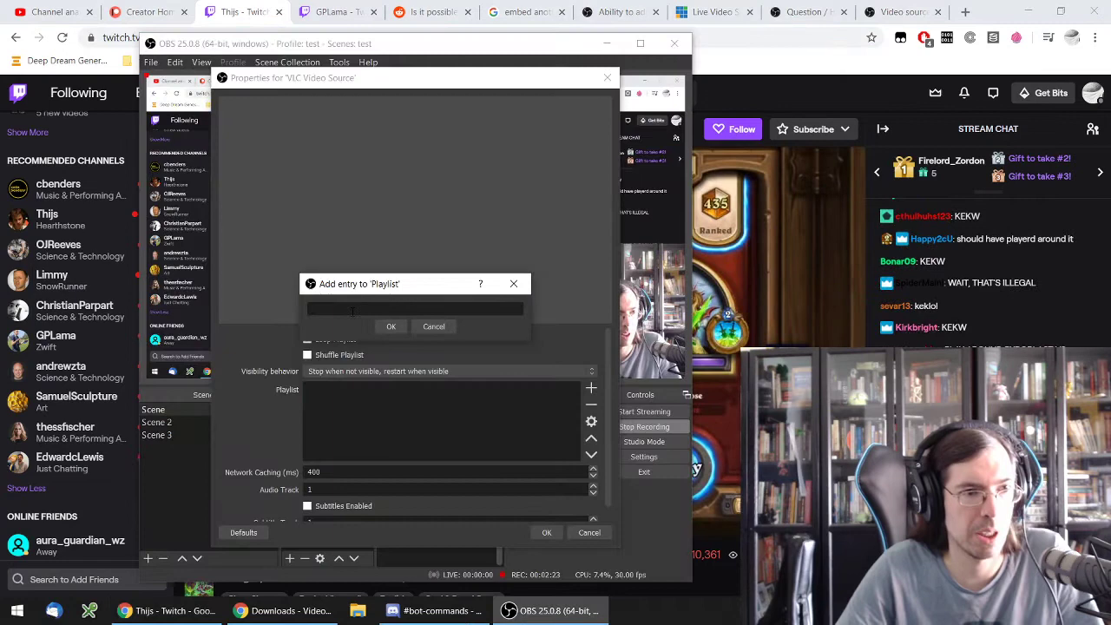
pyautogui.hotkey('ctrl', 'v')
pyautogui.click(391, 326)
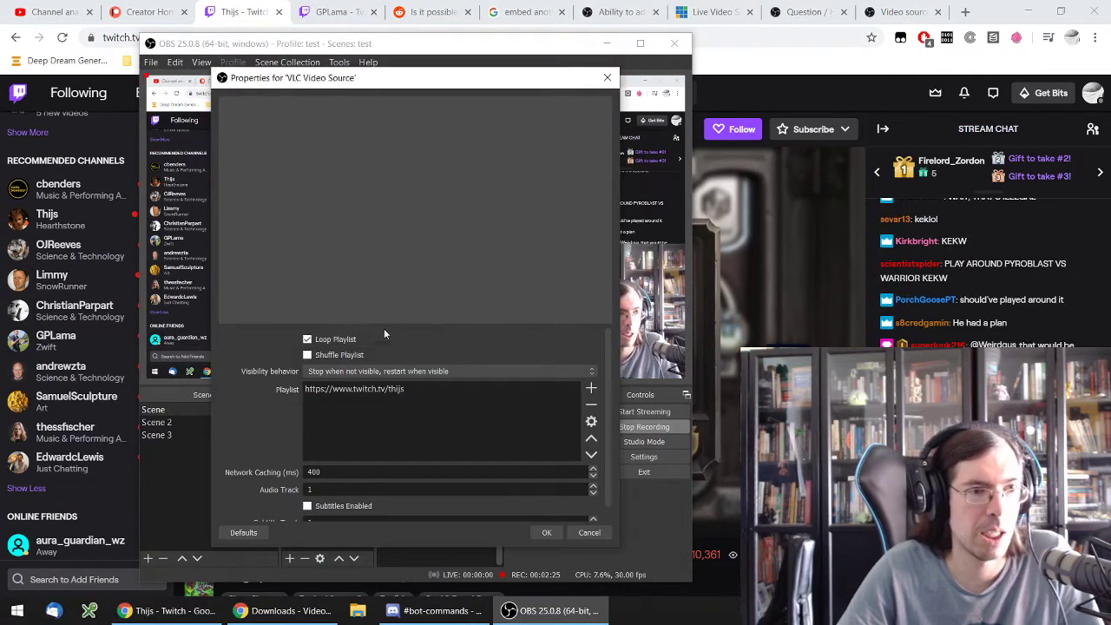
pyautogui.click(545, 532)
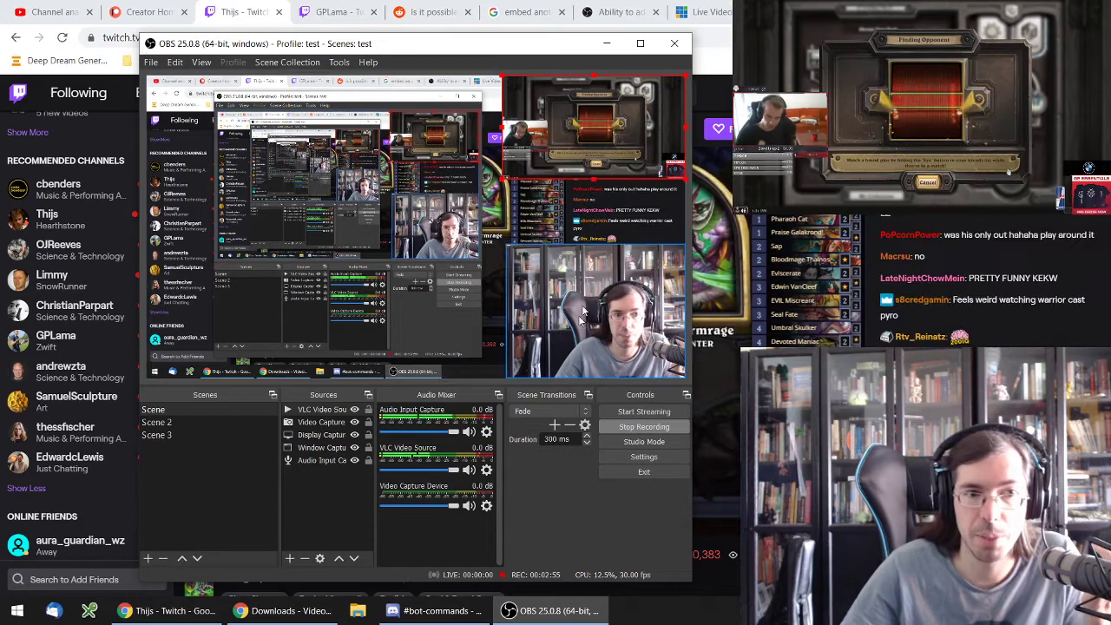
pyautogui.click(469, 469)
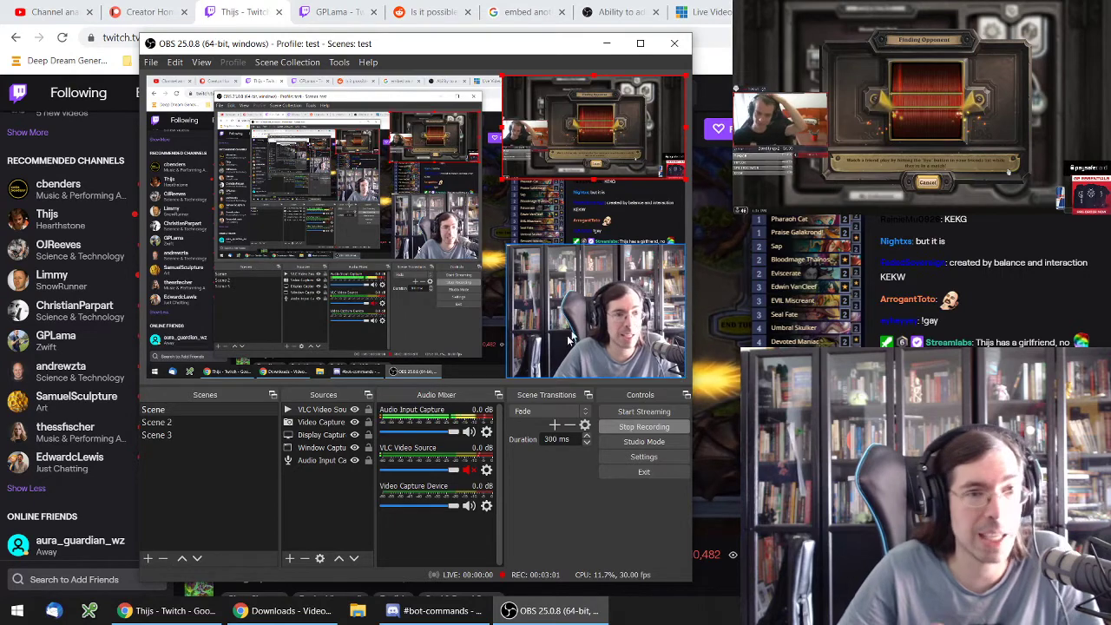
# Start another VLC Video Source and copy a second followed channel's Twitch link from the browser.
pyautogui.rightClick(333, 506)
pyautogui.moveTo(353, 512)
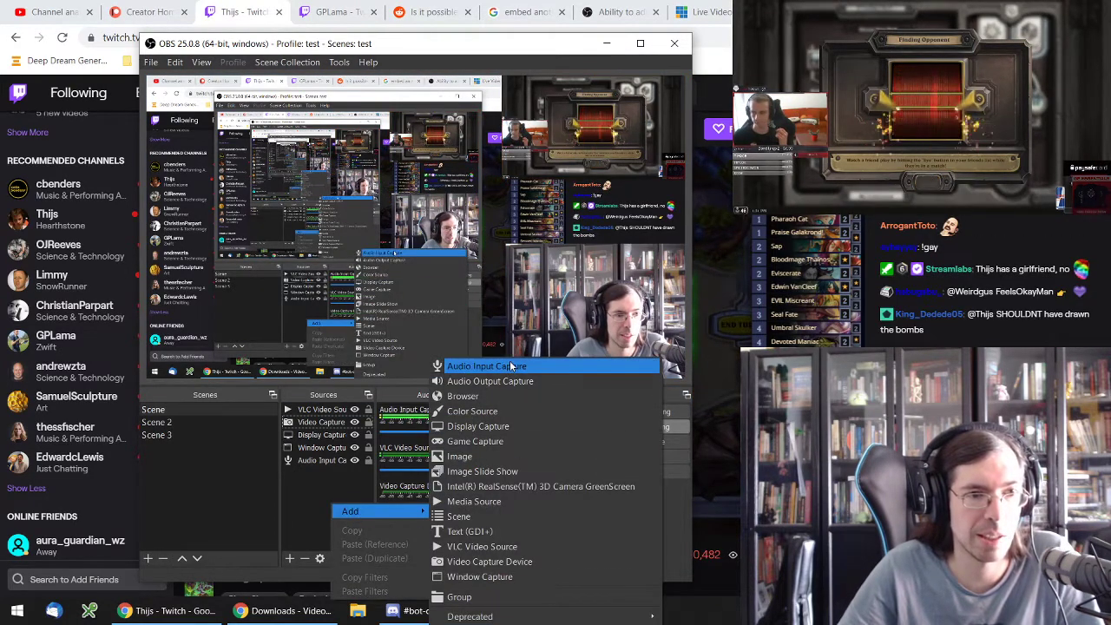
pyautogui.click(482, 546)
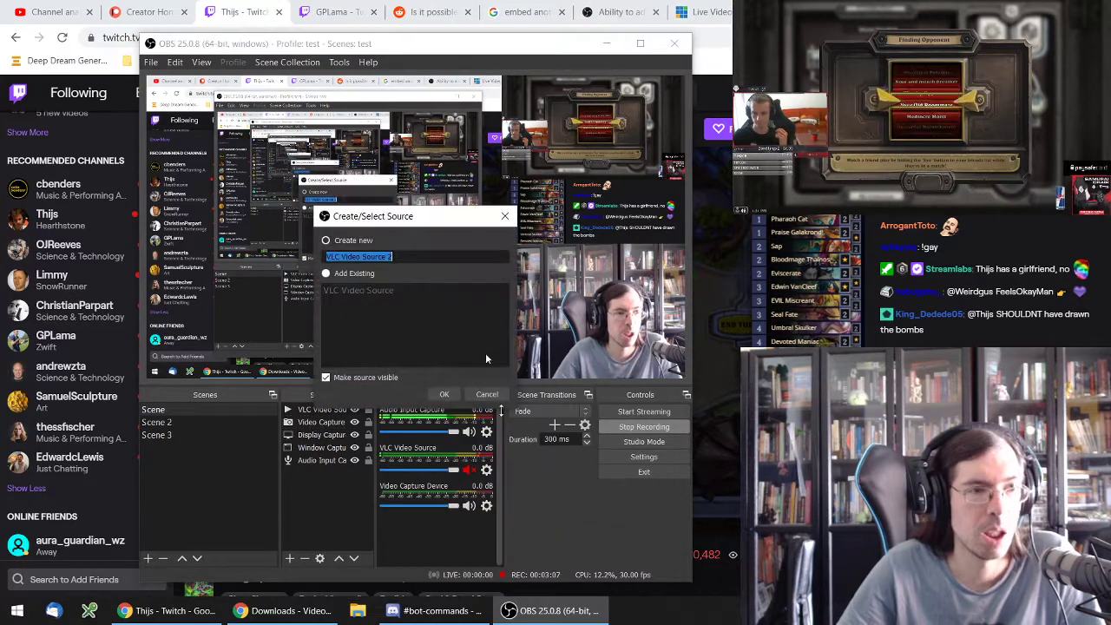
pyautogui.click(169, 611)
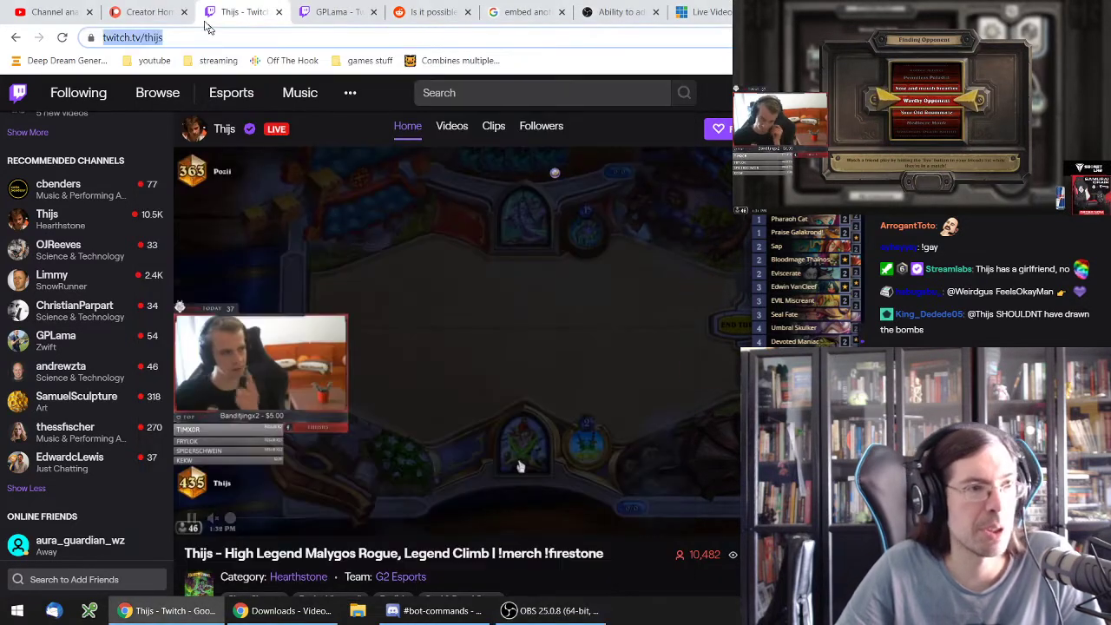
pyautogui.scroll(2, 87, 260)
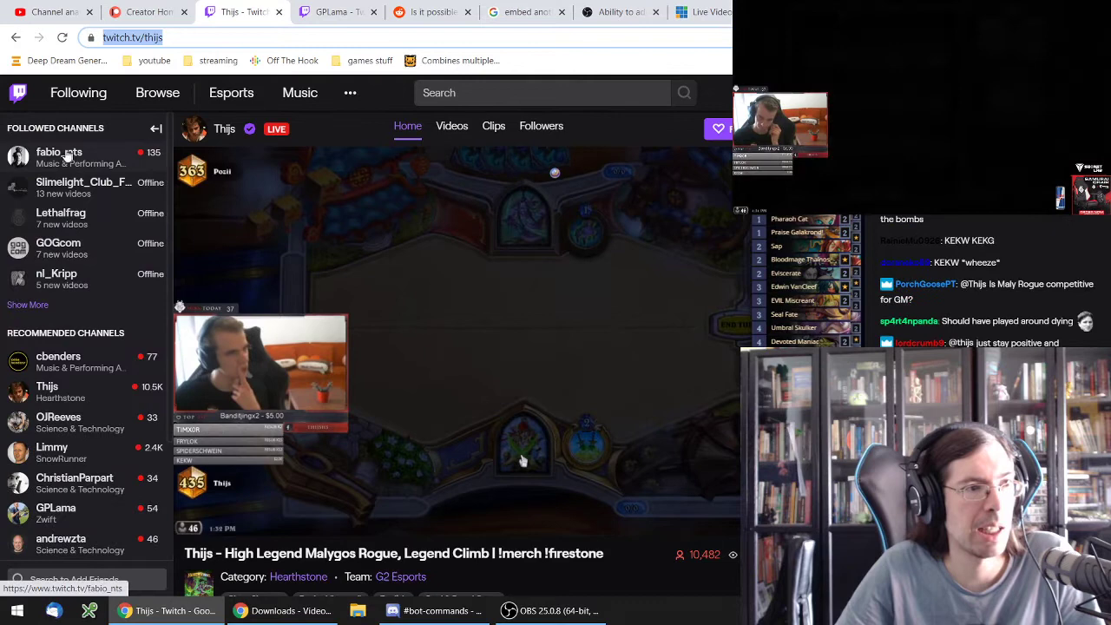
pyautogui.rightClick(78, 156)
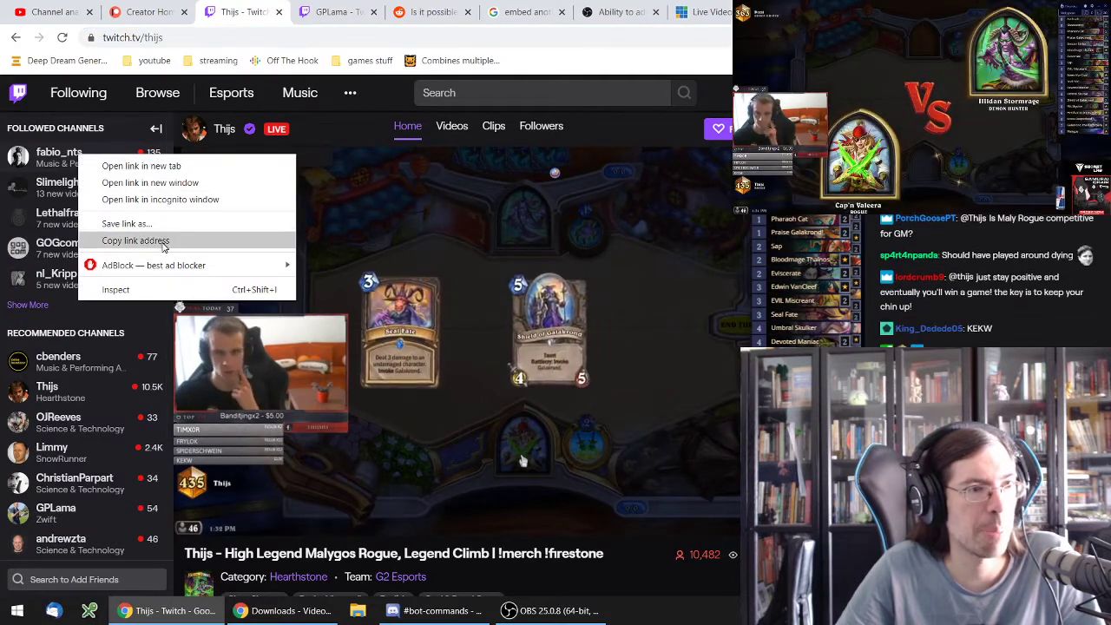
pyautogui.click(135, 241)
pyautogui.hotkey('alt', 'Tab')
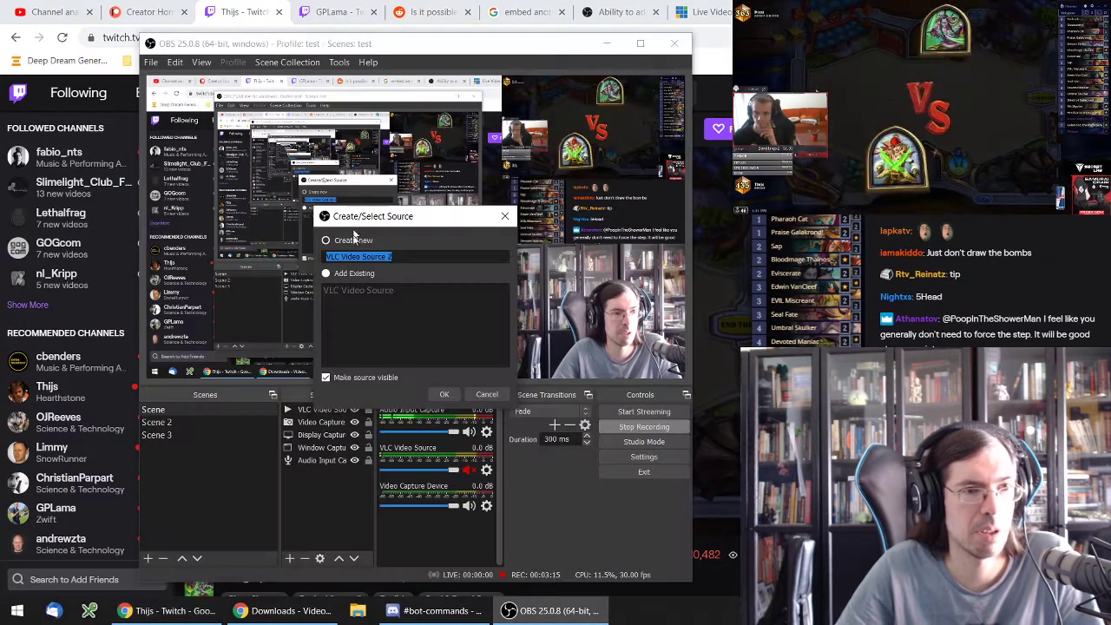
# Create VLC Video Source 2 with the copied channel link as its playlist URL.
pyautogui.click(444, 394)
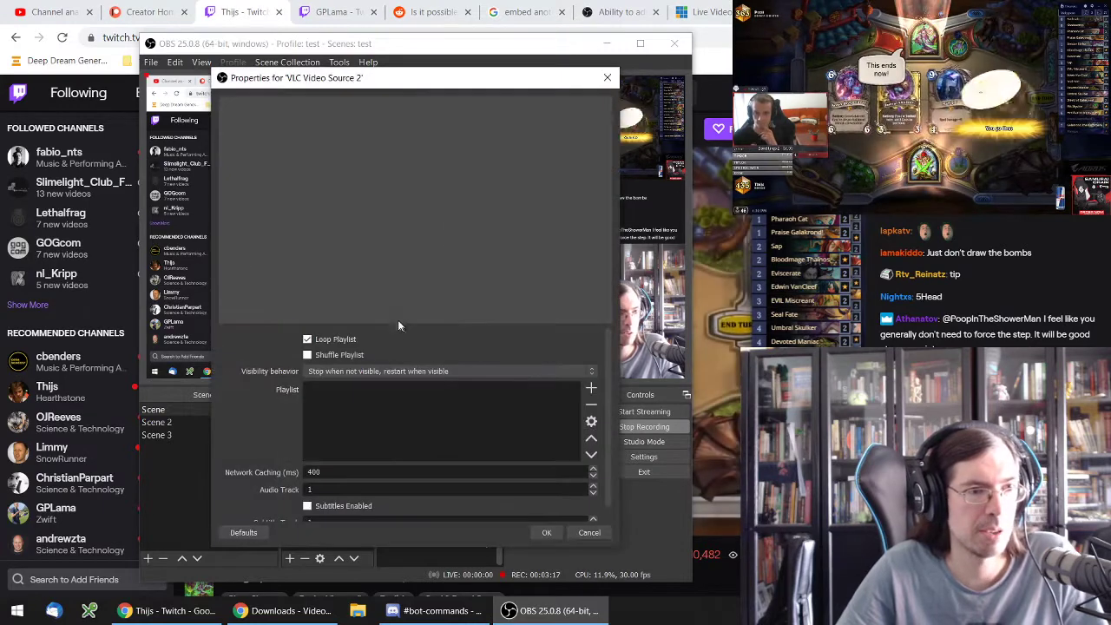
pyautogui.click(590, 387)
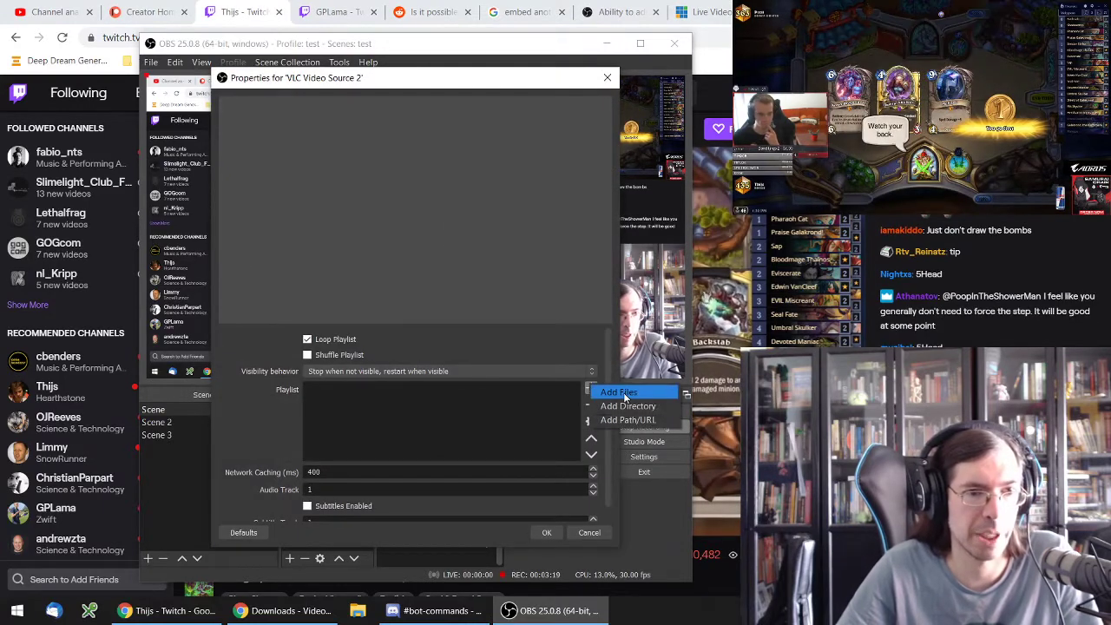
pyautogui.click(628, 419)
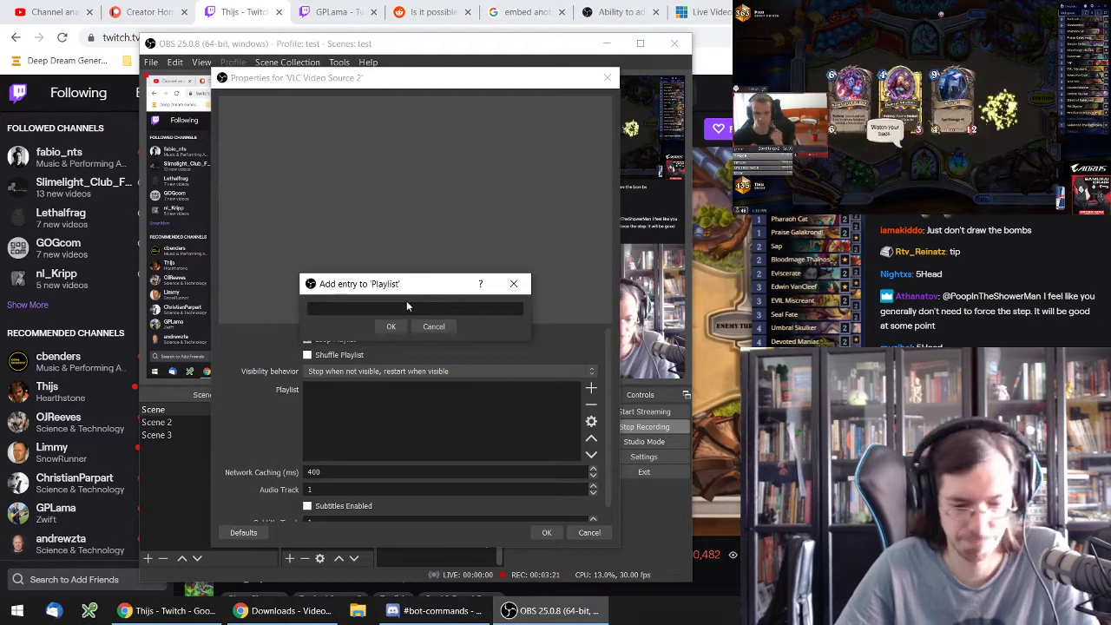
pyautogui.write('https://www.twitch.tv/fabio_nts')
pyautogui.click(390, 326)
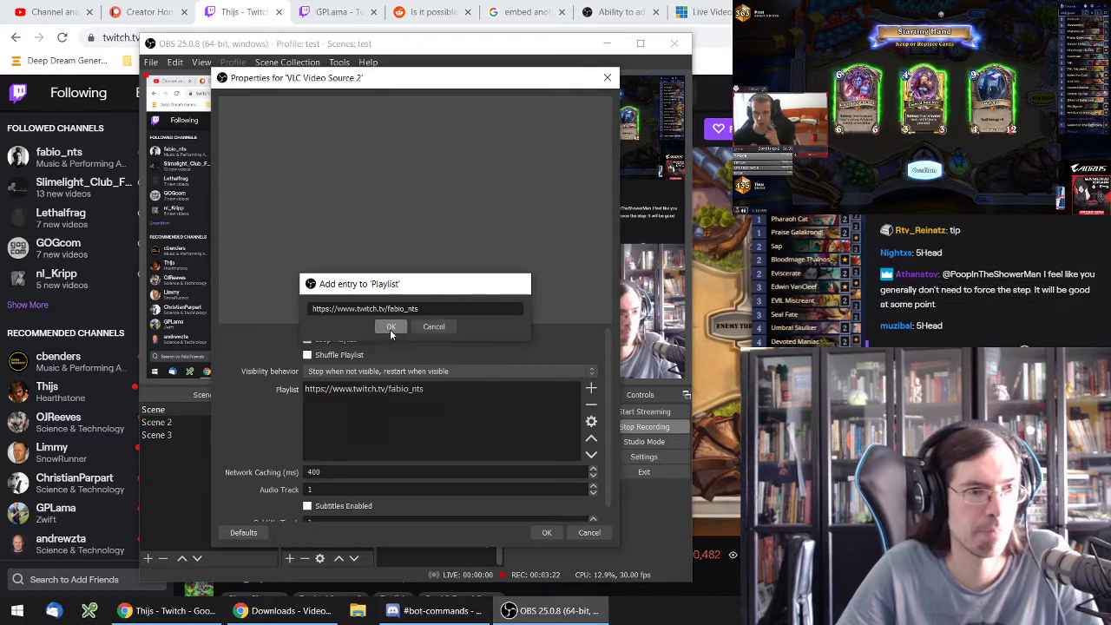
pyautogui.click(543, 532)
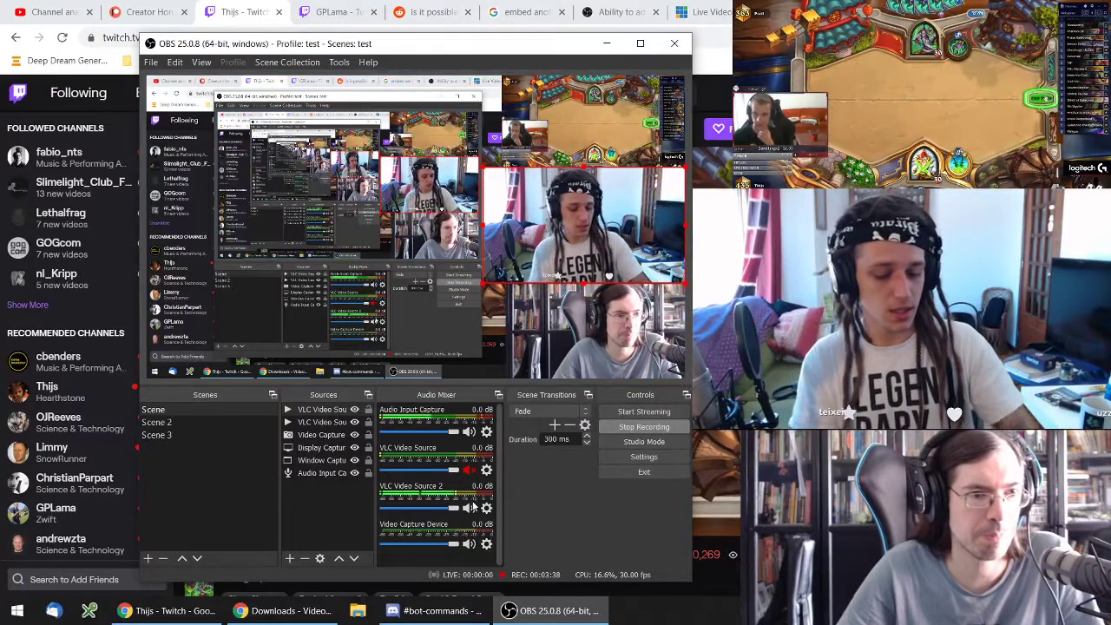
# Select the Display Capture and webcam layers in the preview to check the sources.
pyautogui.click(532, 224)
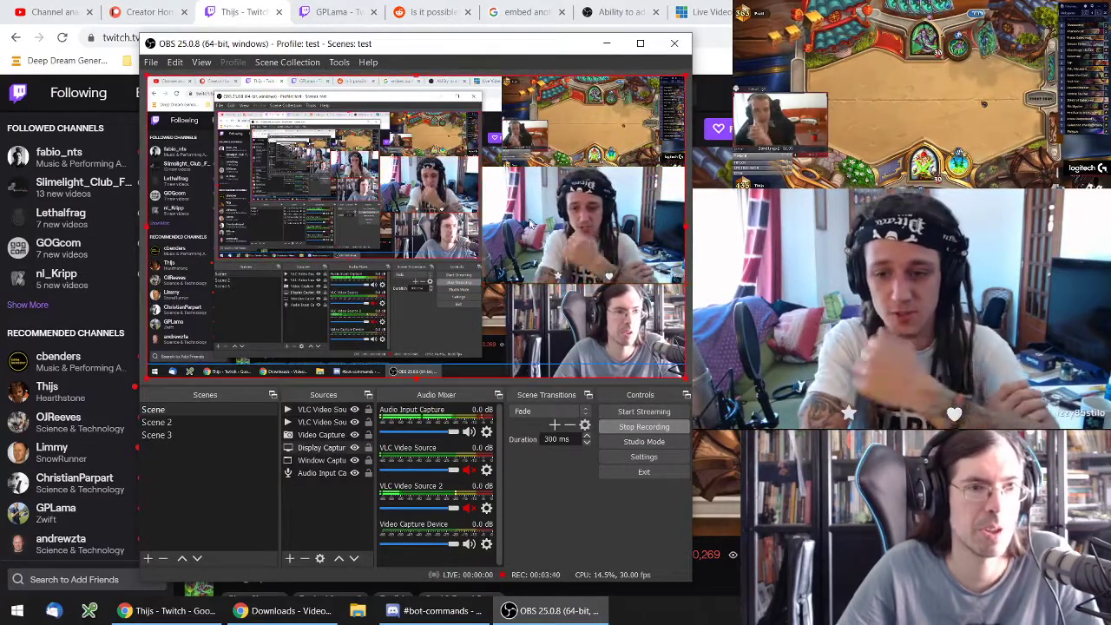
pyautogui.click(498, 278)
pyautogui.click(493, 281)
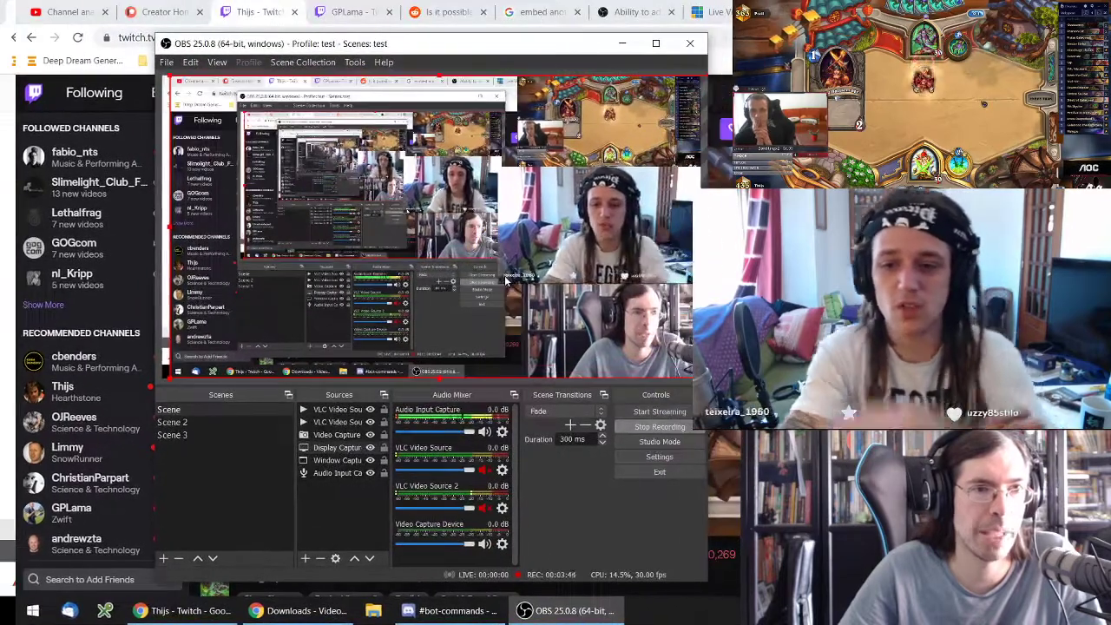
pyautogui.click(484, 283)
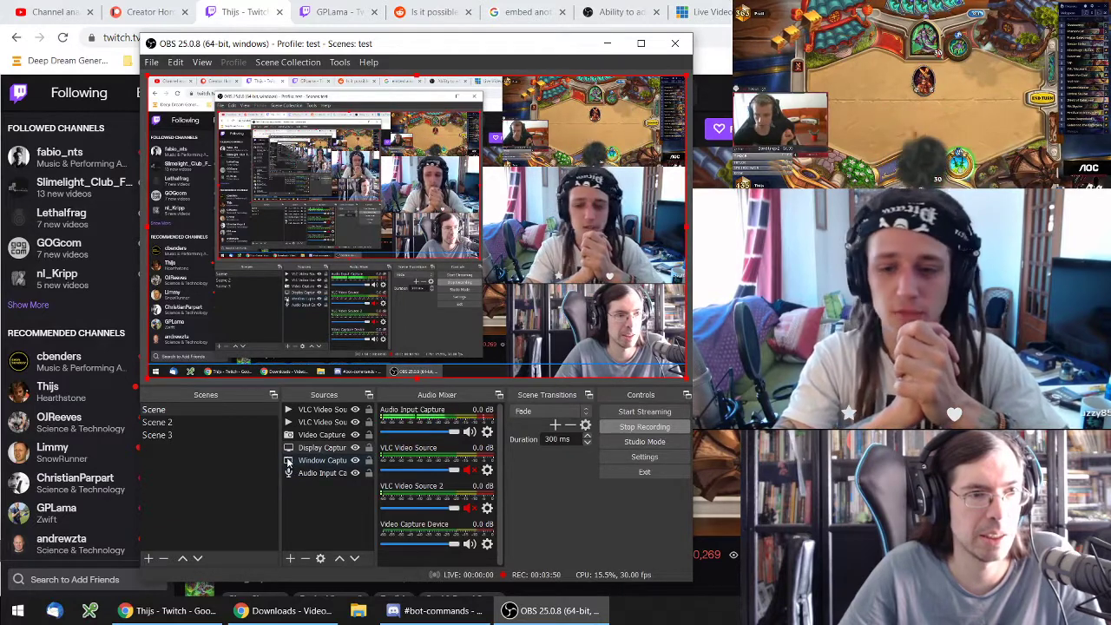
# Select the Window Capture source in the Sources list.
pyautogui.click(288, 462)
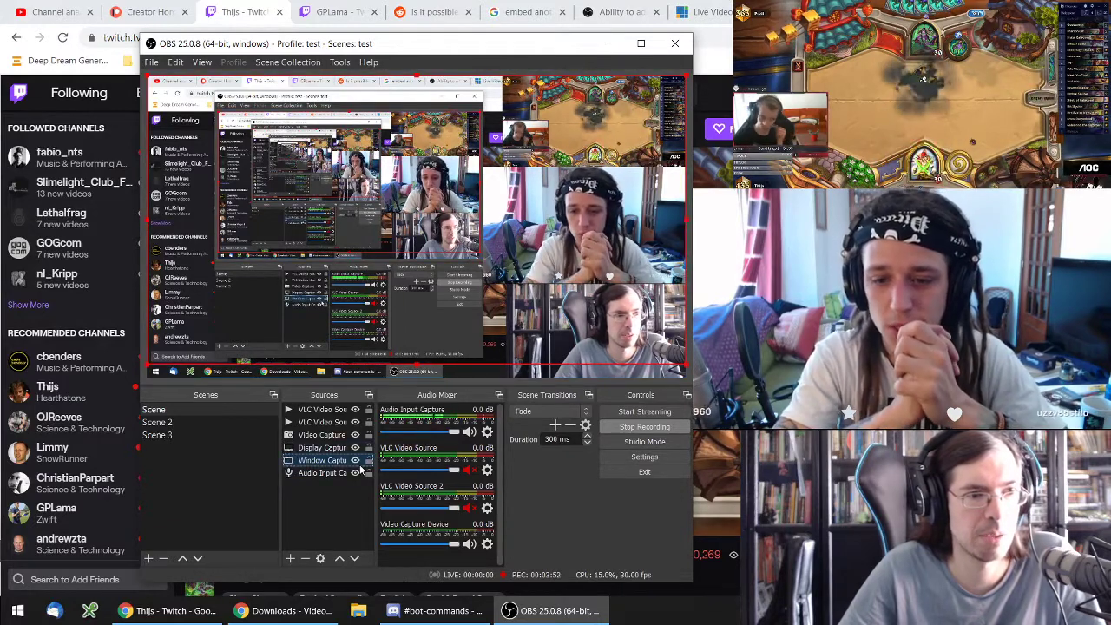